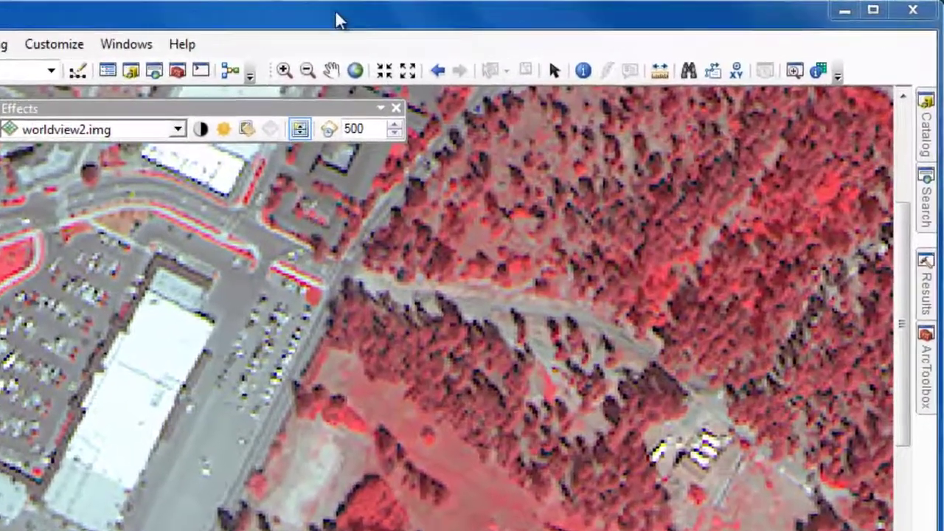
Dock the Image Analysis window beside the map, with worldview2.img listed
click(128, 44)
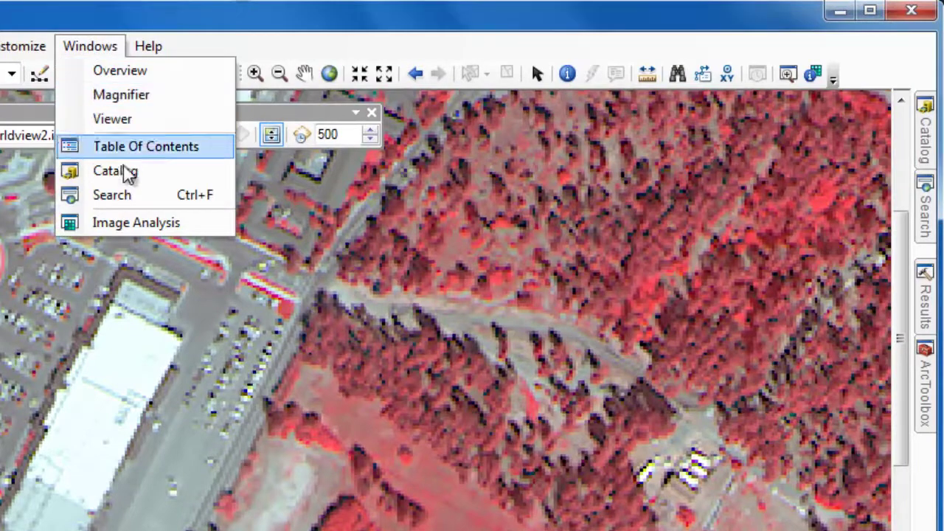
click(128, 225)
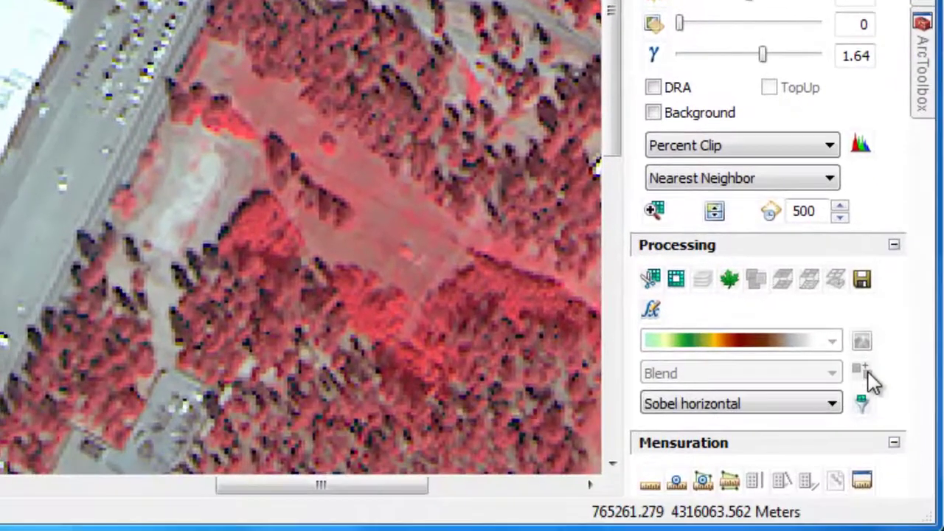
Apply the Sharpen filter to worldview2.img to produce the Filter_worldview2.img layer
click(832, 404)
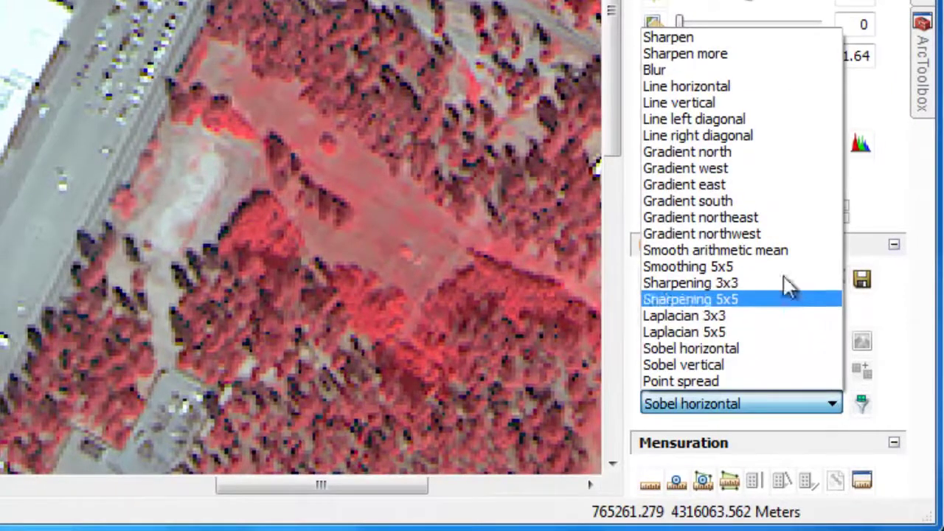
click(698, 39)
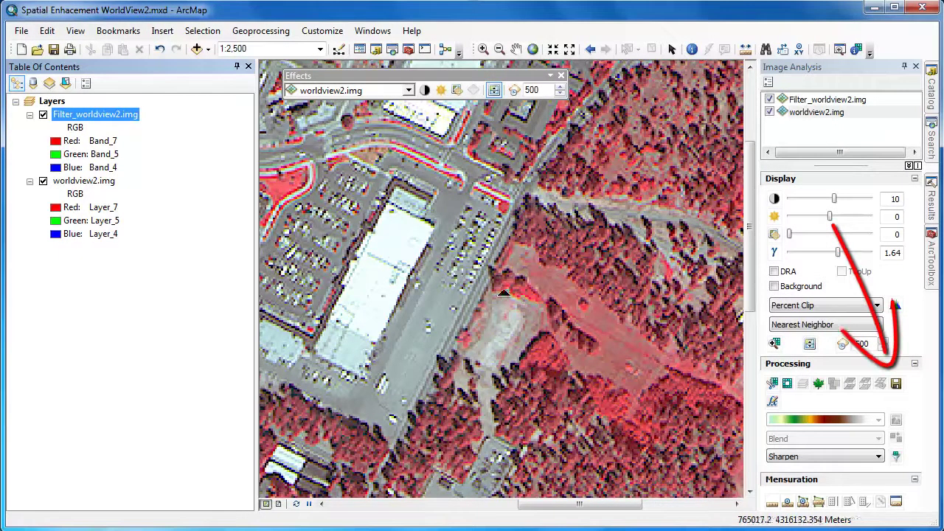
click(896, 387)
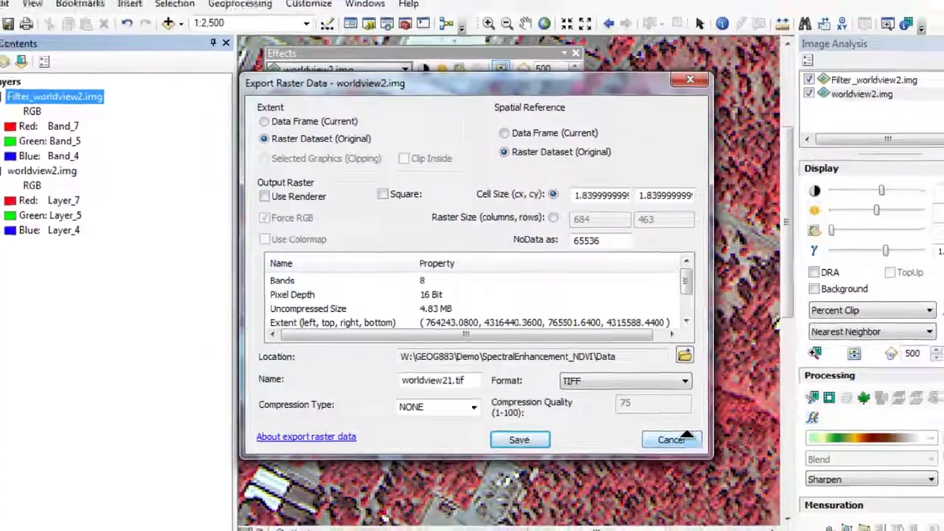
click(743, 477)
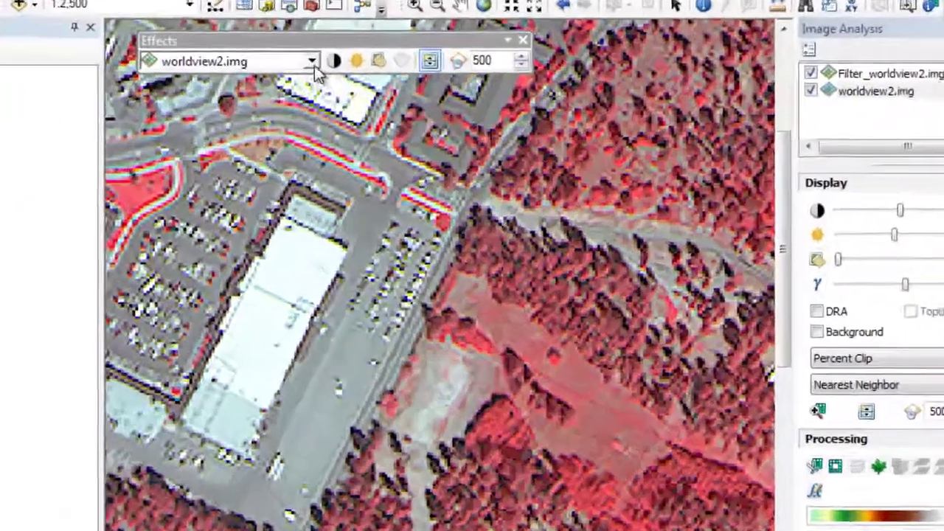
click(408, 90)
Swipe Filter_worldview2.img back and forth over worldview2.img to compare sharpened and original imagery
click(245, 71)
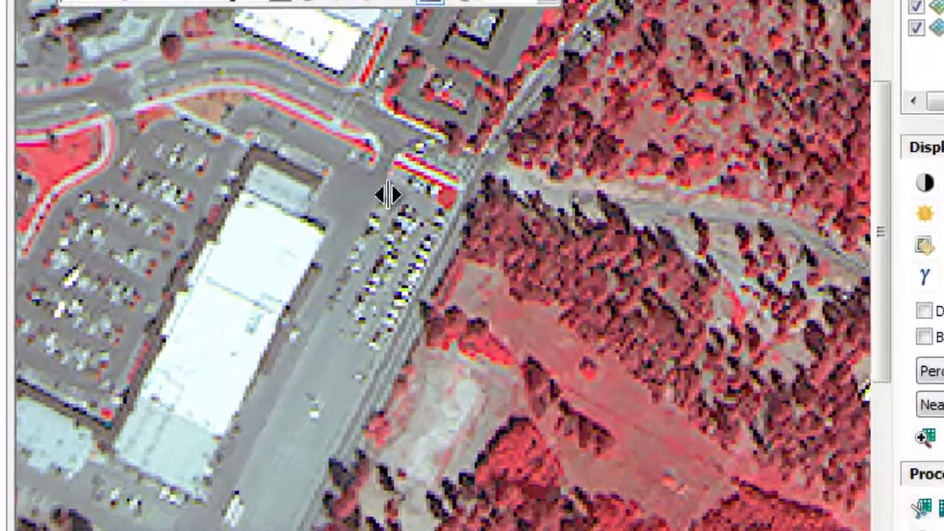
drag(387, 194, 830, 220)
mouse_move(885, 194)
mouse_down()
mouse_move(185, 152)
mouse_move(749, 210)
mouse_move(905, 211)
mouse_up()
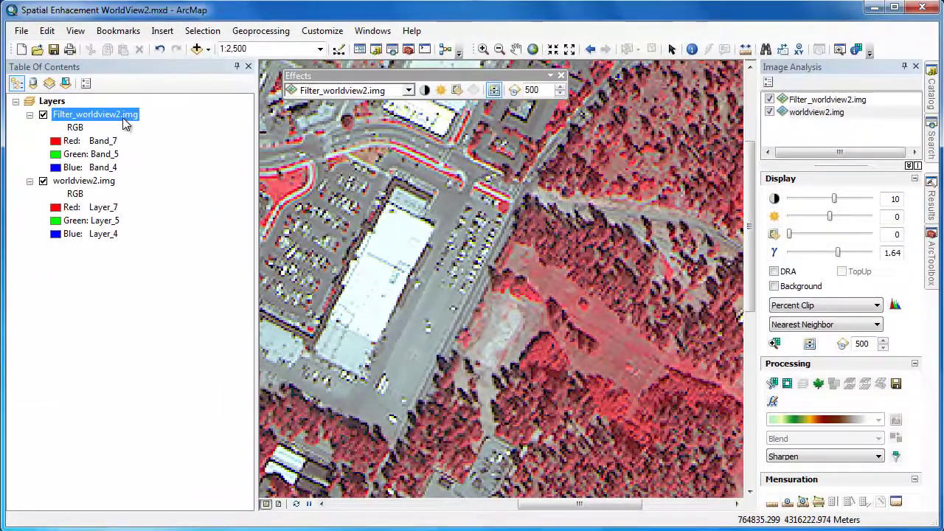
Remove the sharpened Filter_worldview2.img layer and create a new Blur-filtered copy of worldview2.img
right_click(124, 123)
click(139, 142)
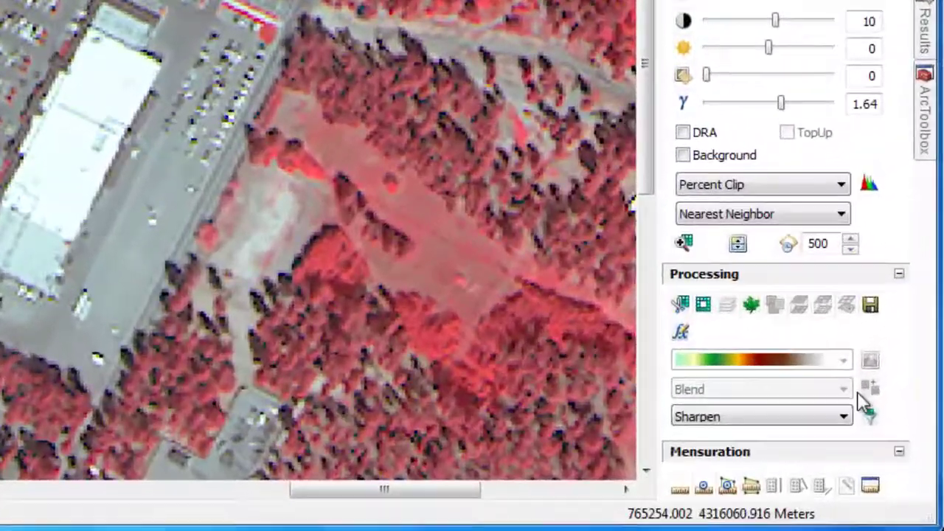
click(878, 457)
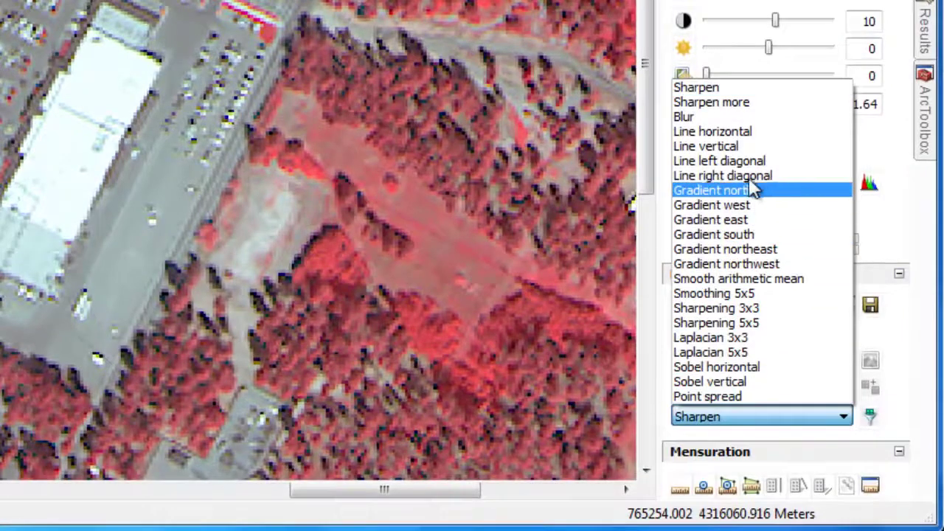
click(740, 118)
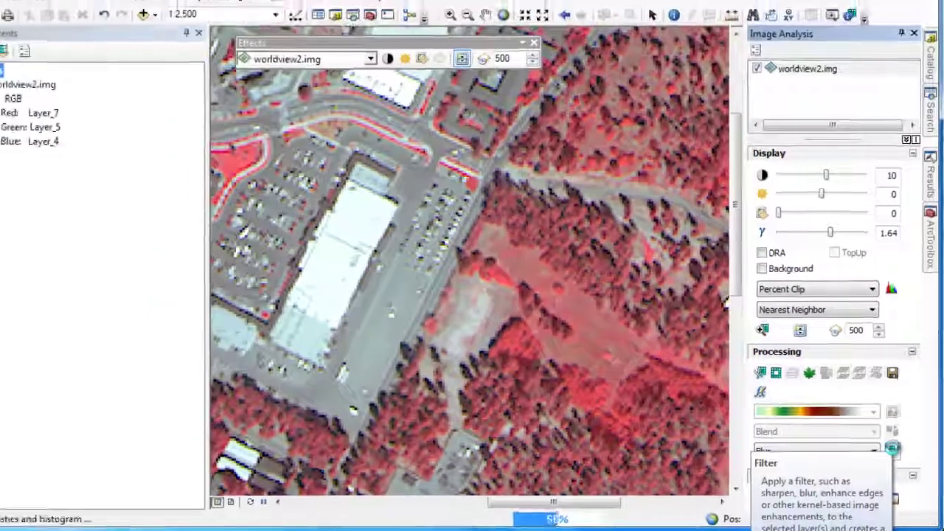
click(871, 417)
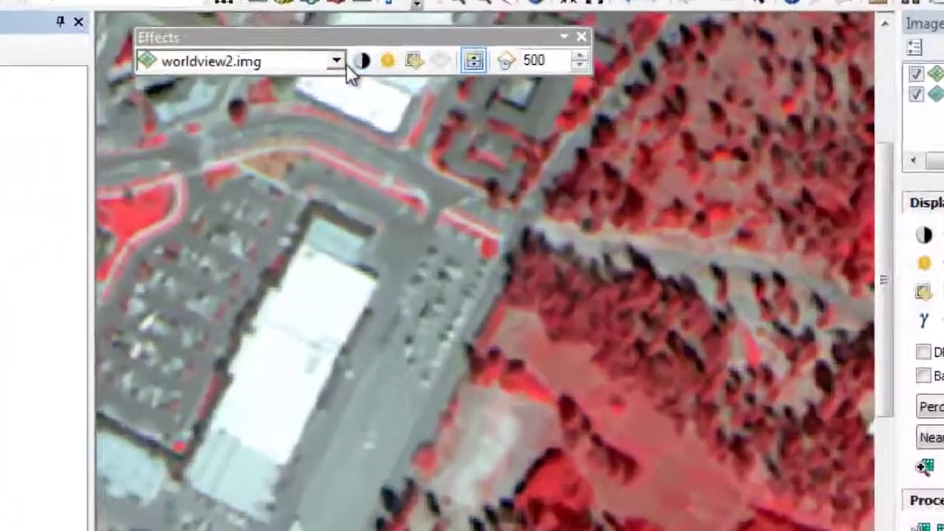
Set the Effects layer to Filter_worldview2.img and swipe to compare blurred and original images
click(408, 90)
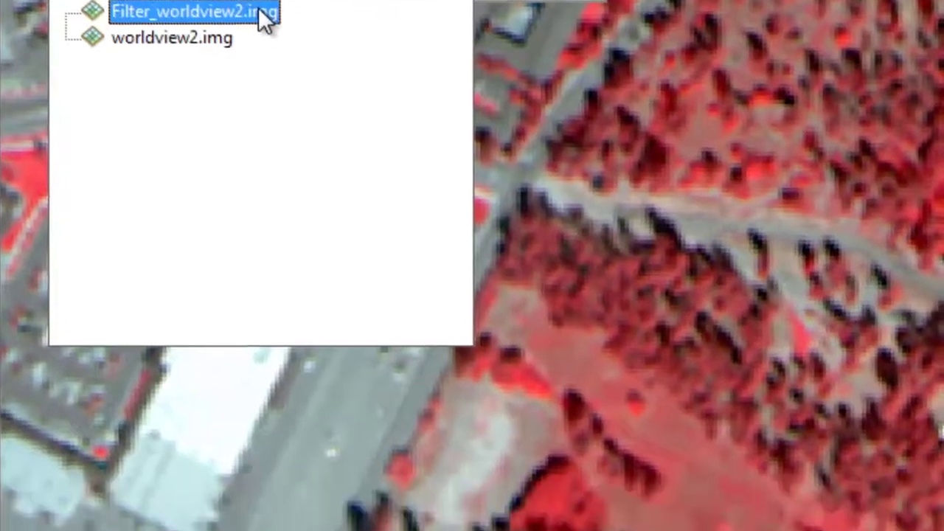
click(270, 74)
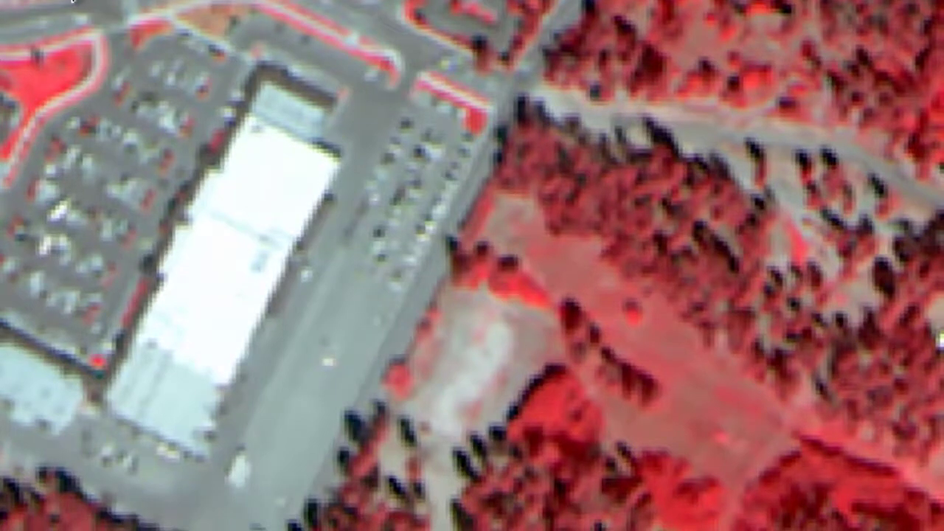
drag(72, 1, 9, 38)
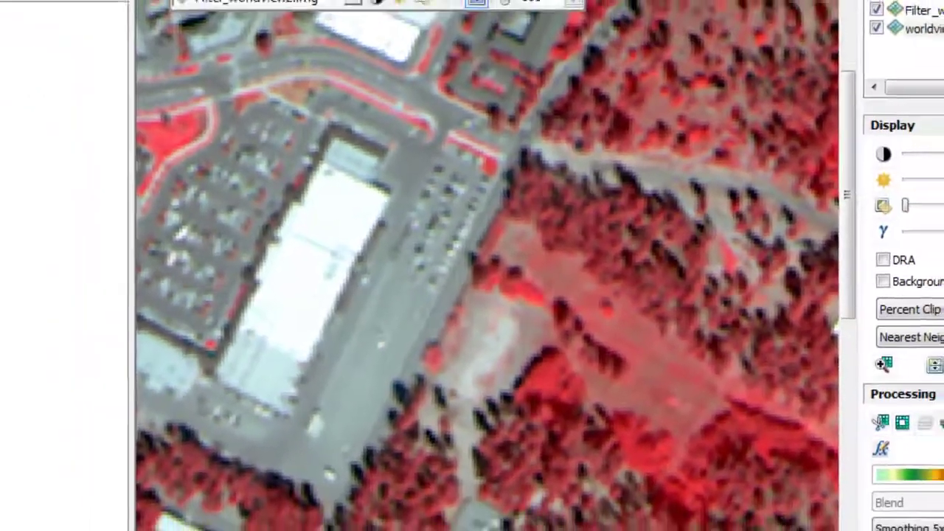
Remove the blurred layer and create a Smoothing 5x5 filtered Filter_worldview2.img layer
right_click(2, 66)
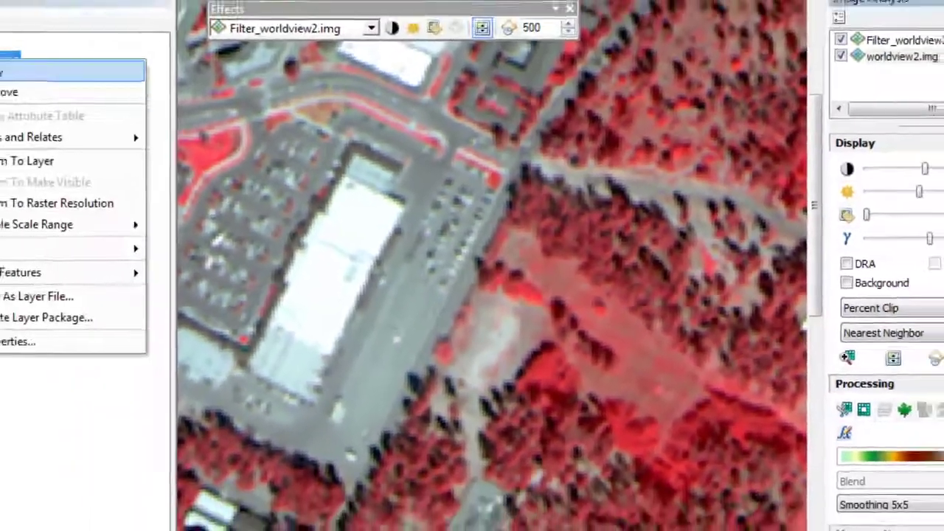
click(2, 101)
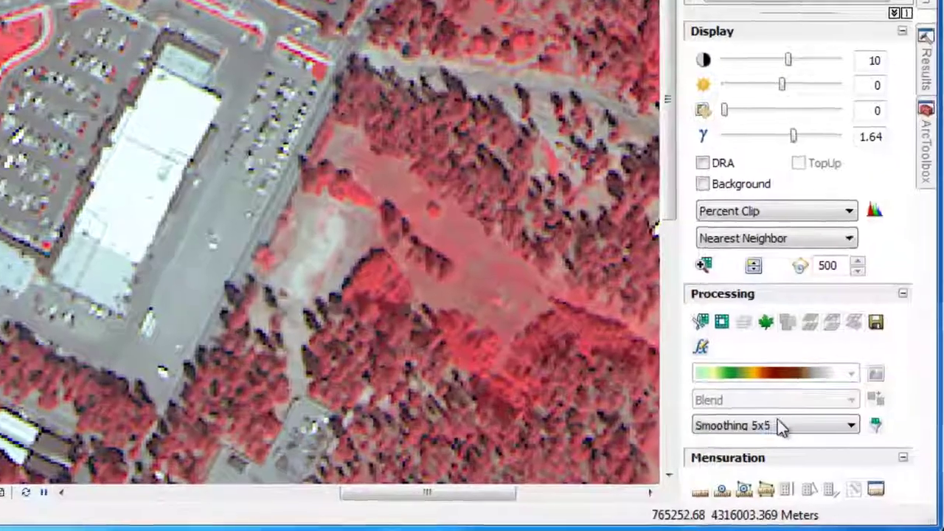
click(821, 451)
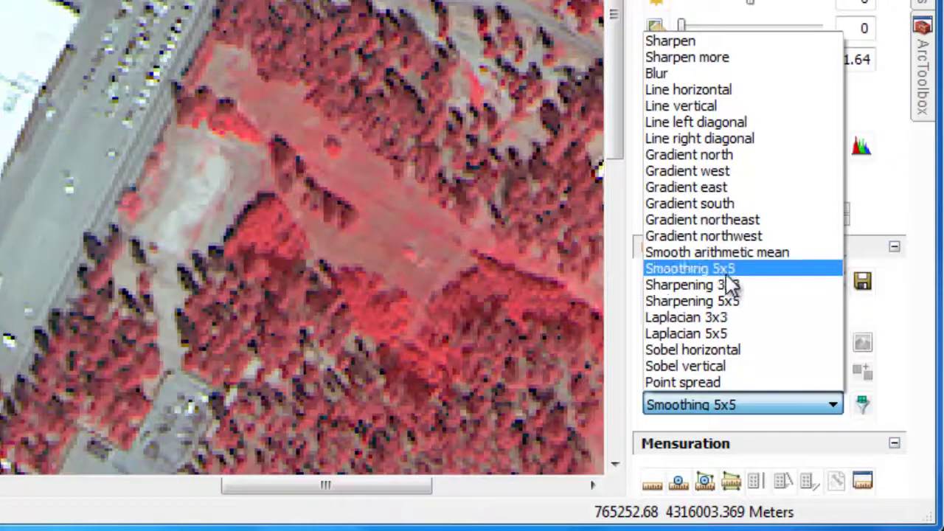
click(730, 269)
click(863, 404)
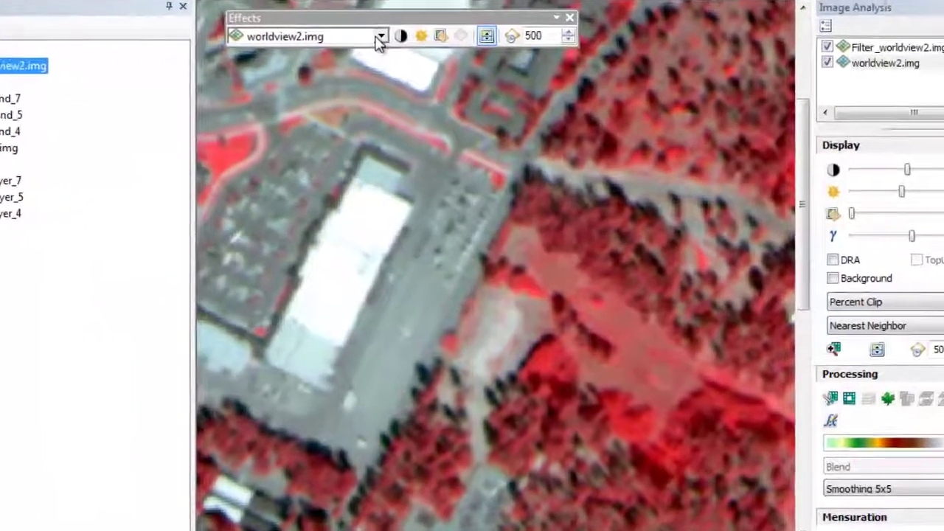
Set the Effects layer to Filter_worldview2.img and swipe to compare smoothed and original images
click(381, 37)
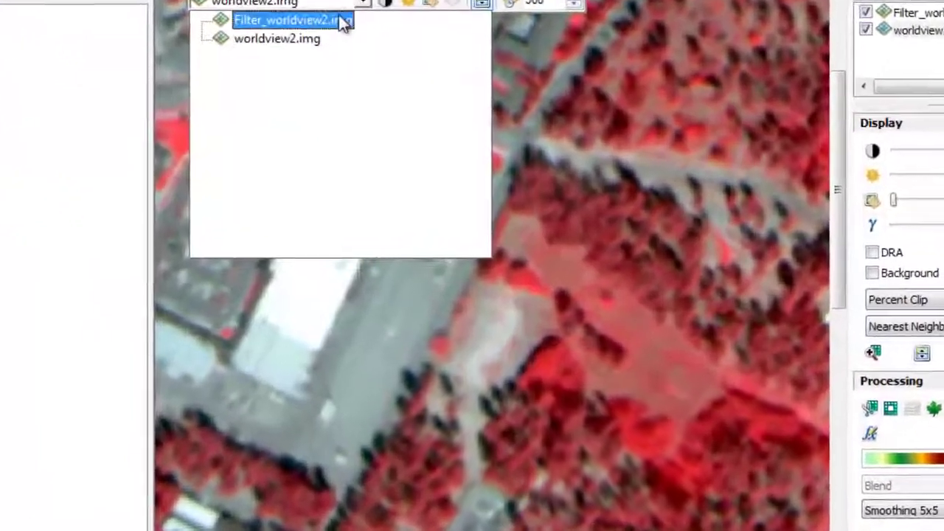
click(310, 50)
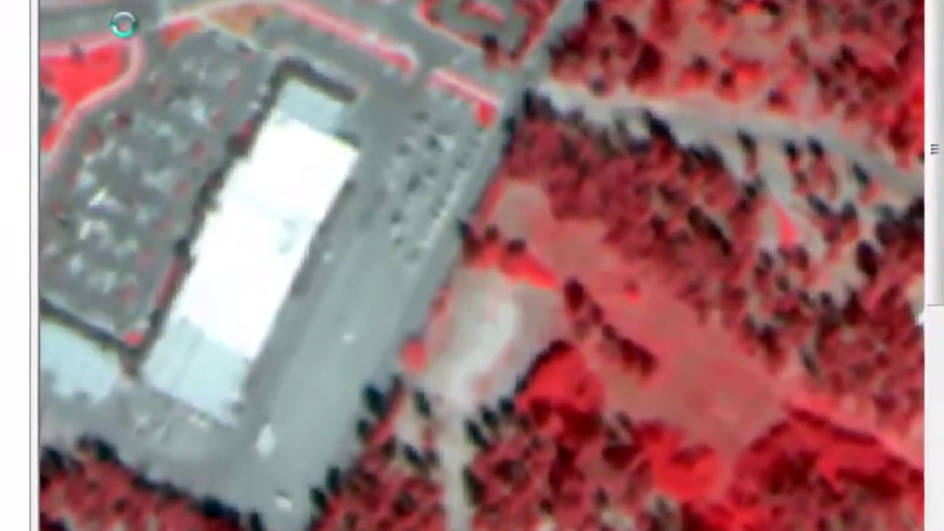
drag(124, 26, 2, 74)
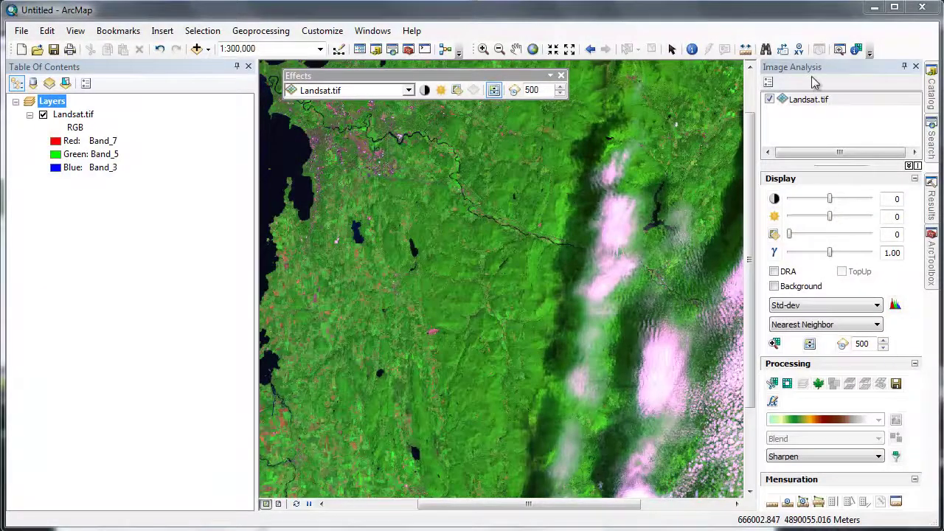
Apply the Laplacian 3x3 filter to Landsat.tif, producing the Filter_Landsat.tif edge layer
click(809, 100)
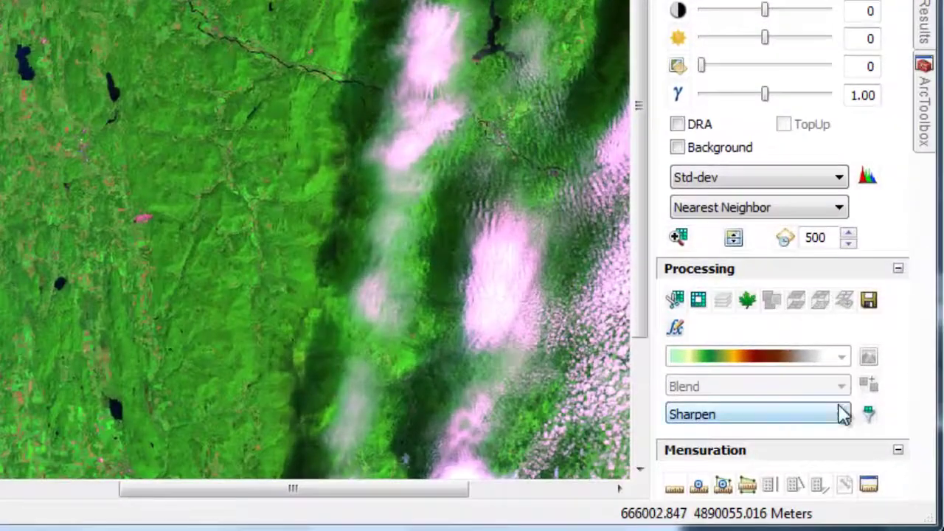
click(843, 414)
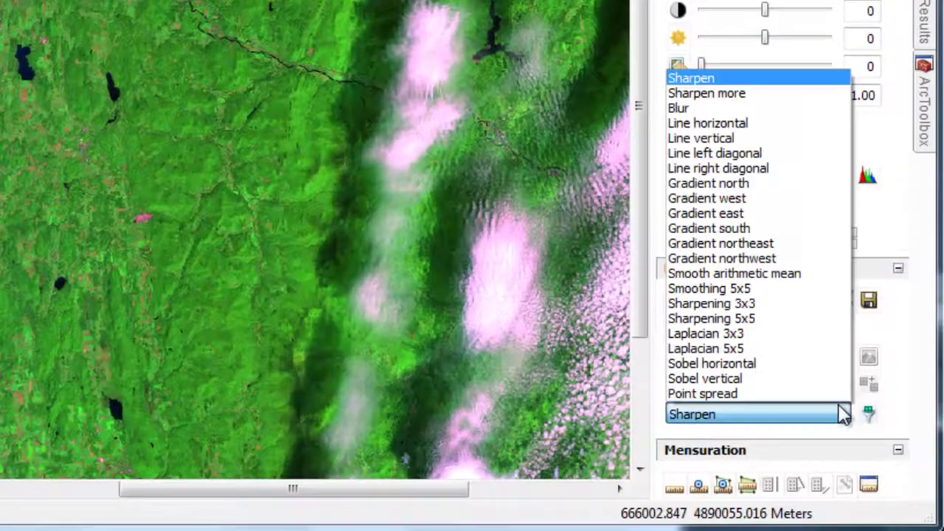
click(788, 337)
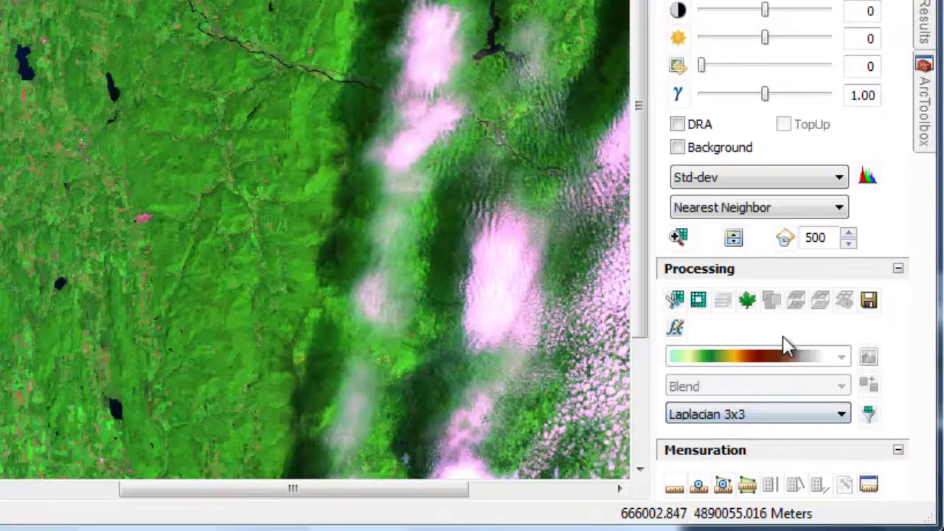
click(869, 416)
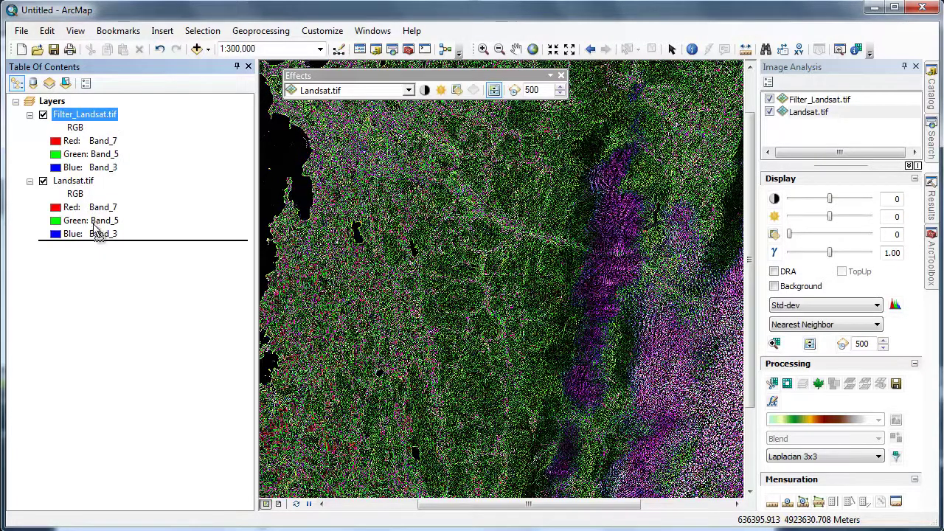
Move Filter_Landsat.tif beneath Landsat.tif and swipe to compare Laplacian edges with the cloudy original
drag(95, 229, 95, 230)
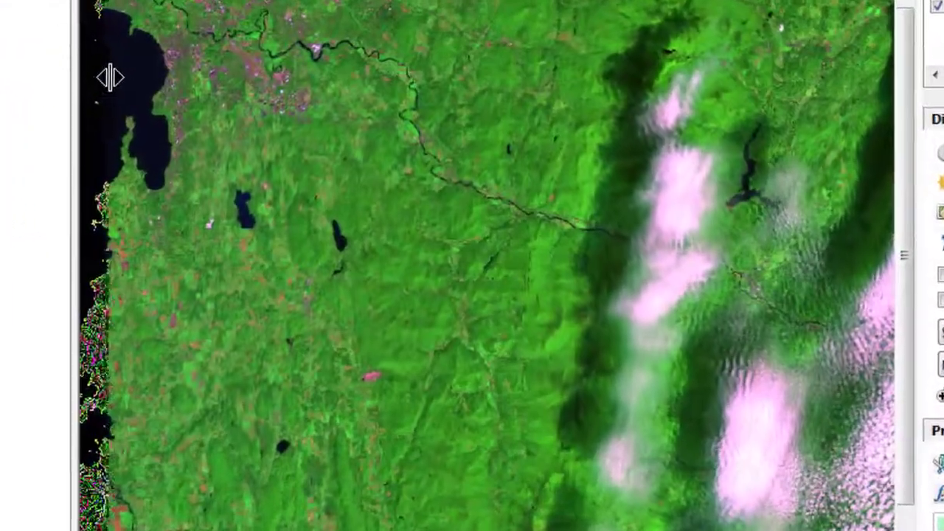
drag(151, 83, 172, 87)
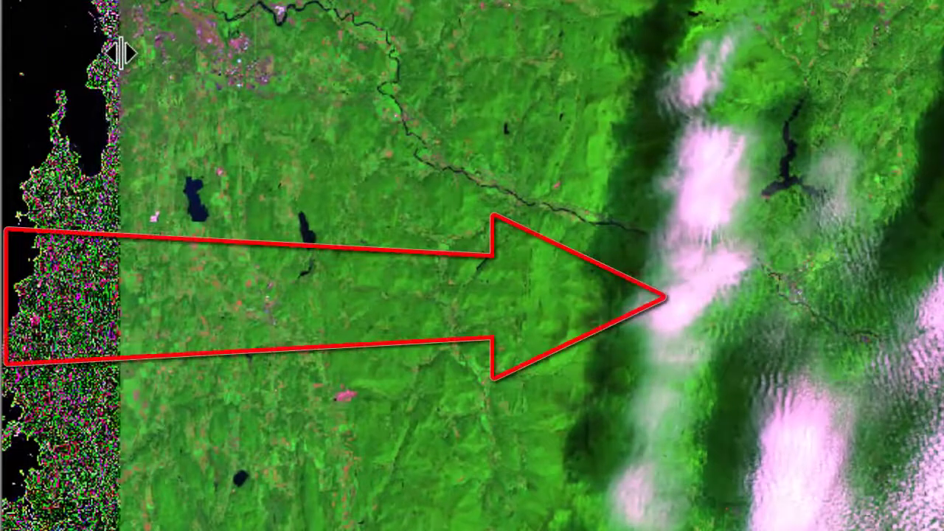
drag(120, 54, 651, 145)
mouse_move(597, 140)
mouse_down()
mouse_move(270, 109)
mouse_move(580, 138)
mouse_up()
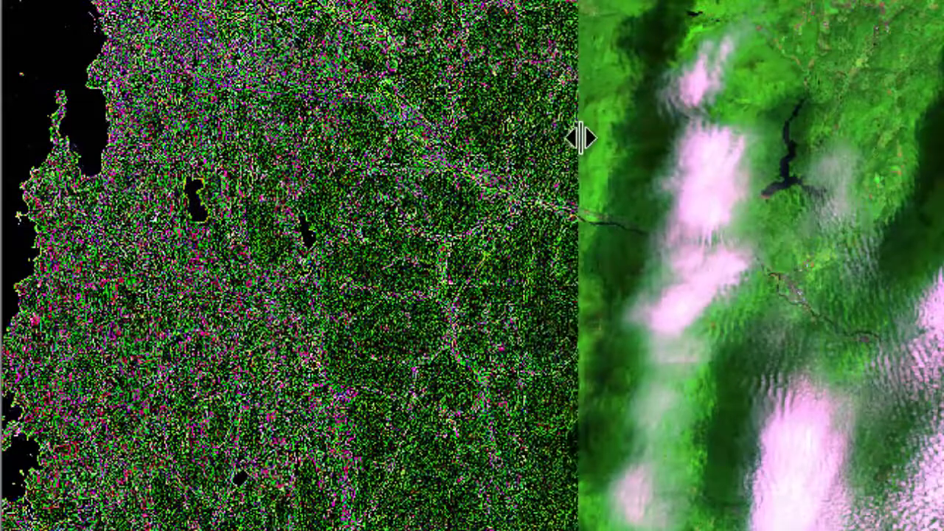